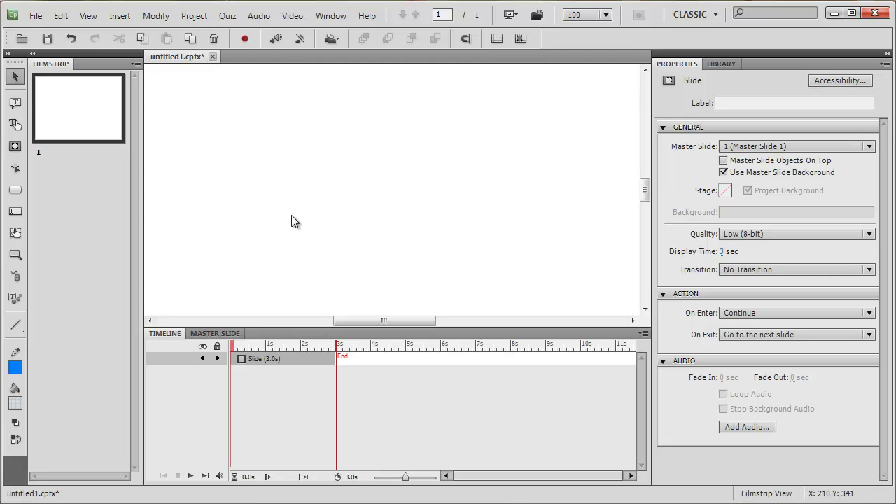
Add a blank second slide to the project and return to slide 1
{"action": "left_click", "coordinate": [117, 17]}
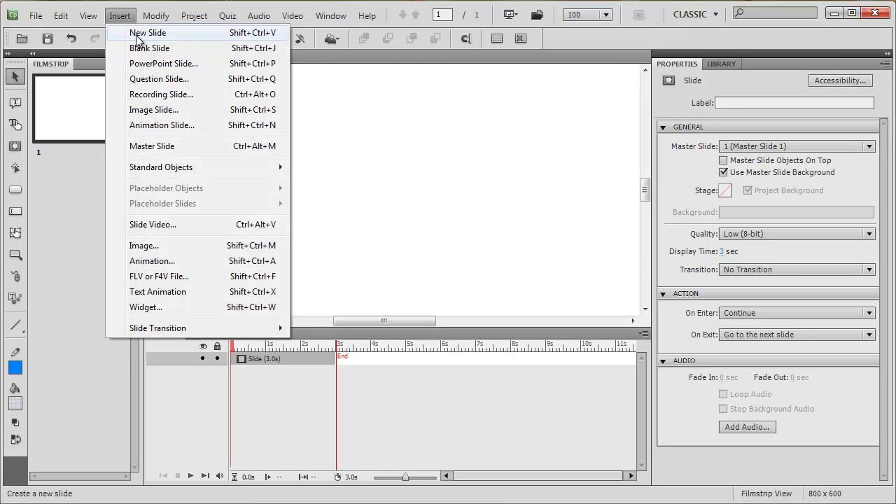
{"action": "left_click", "coordinate": [117, 47]}
{"action": "left_click", "coordinate": [84, 90]}
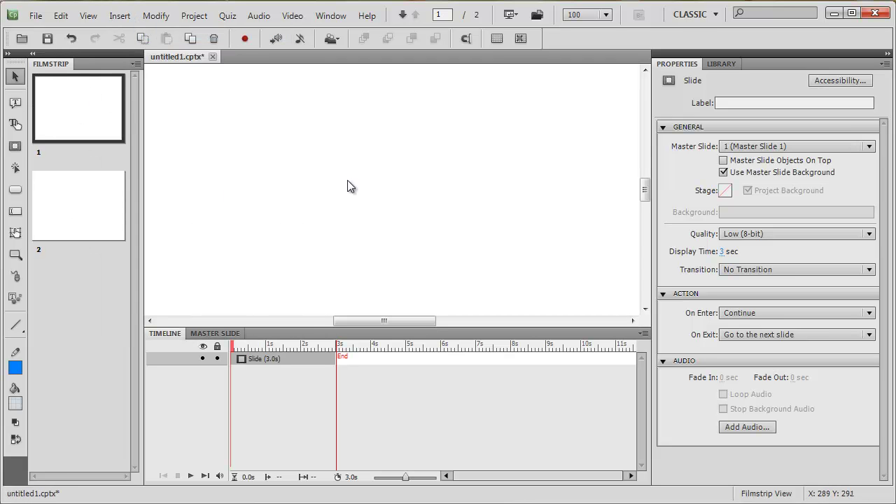
Place a transparent caption 'Please type your name here' at slide 1's top-left
{"action": "left_click", "coordinate": [15, 102]}
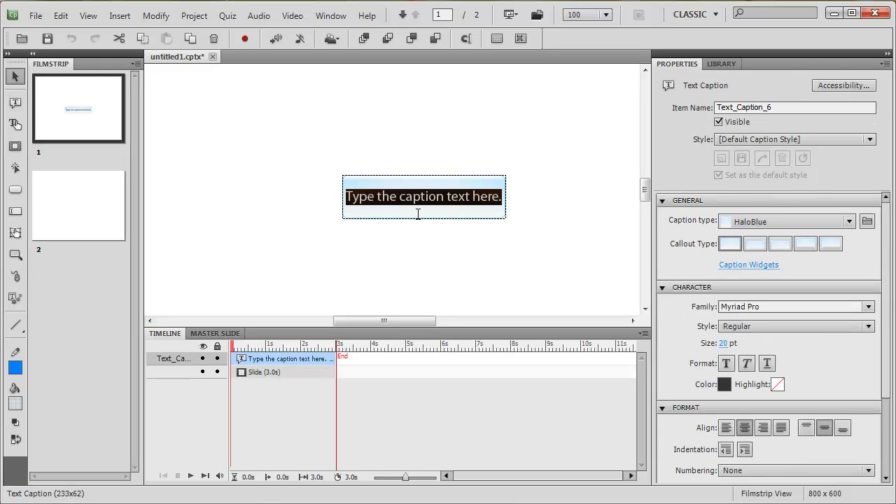
{"action": "type", "text": "Pl"}
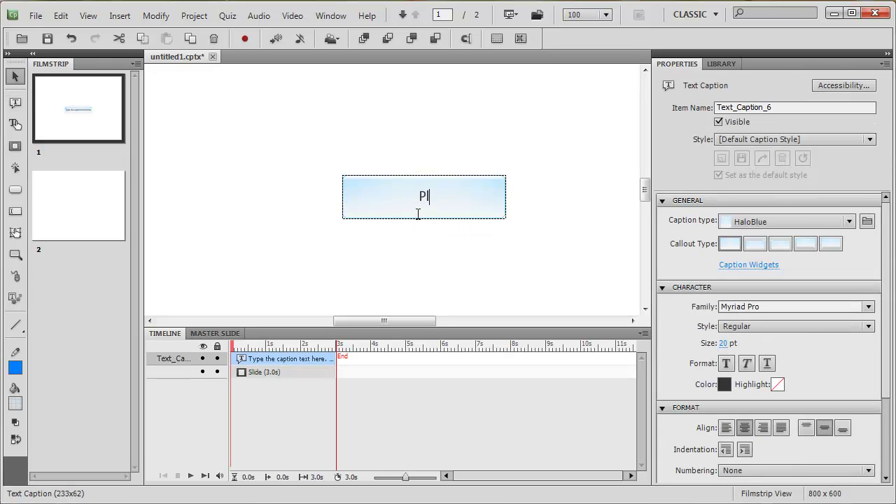
{"action": "type", "text": "ease type your name here"}
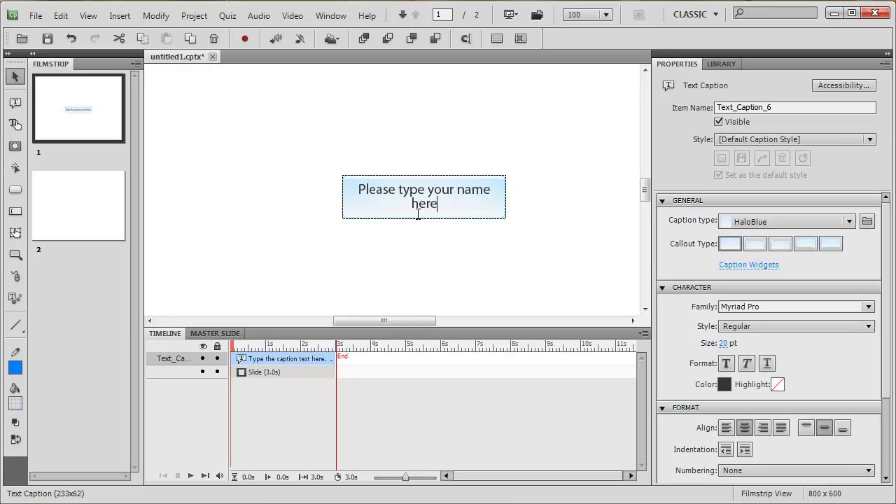
{"action": "left_click", "coordinate": [848, 223]}
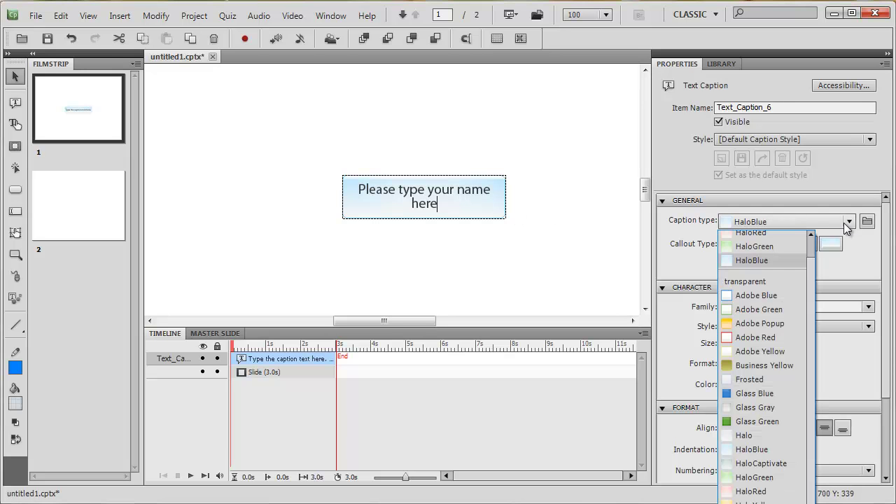
{"action": "left_click", "coordinate": [745, 282]}
{"action": "left_click_drag", "start_coordinate": [454, 185], "coordinate": [300, 124]}
{"action": "left_click", "coordinate": [296, 210]}
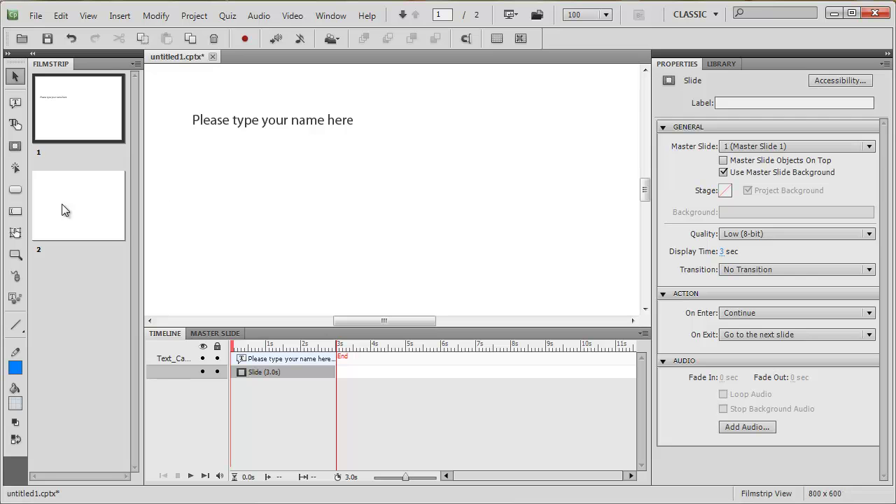
Place a text entry box beside the caption and delete its Success caption
{"action": "left_click", "coordinate": [16, 211]}
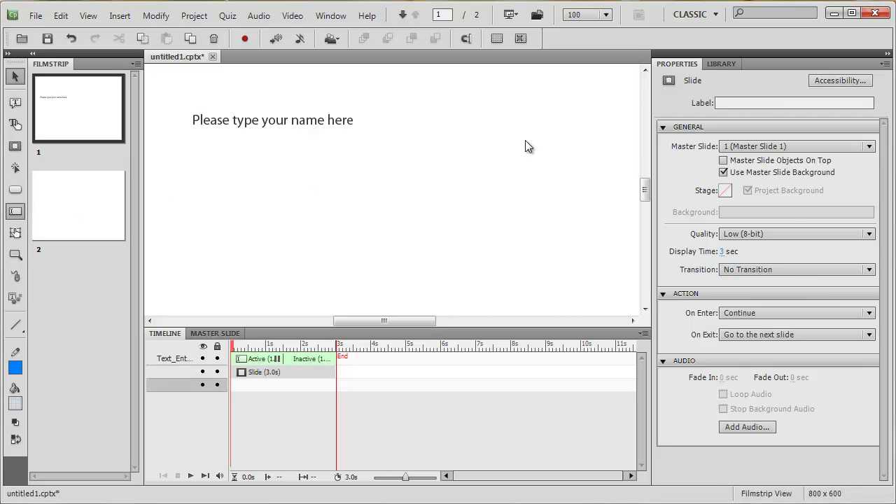
{"action": "left_click_drag", "start_coordinate": [446, 187], "coordinate": [506, 110]}
{"action": "left_click", "coordinate": [573, 200]}
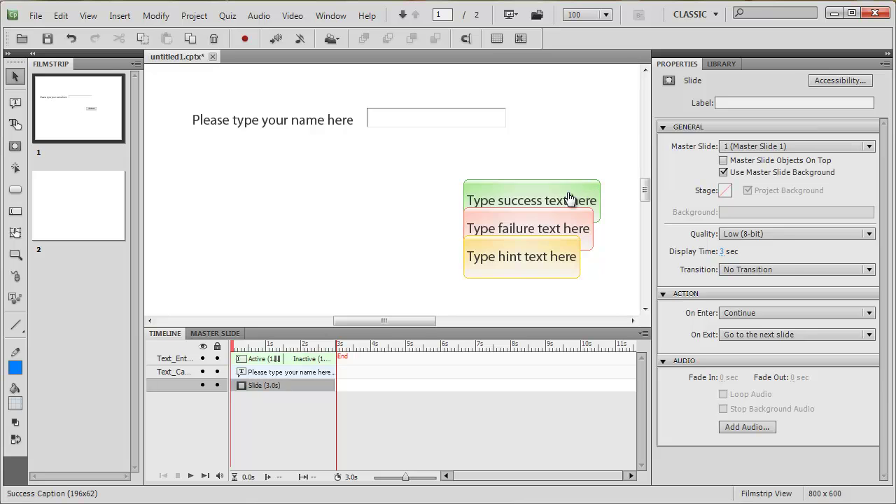
{"action": "key", "text": "Delete"}
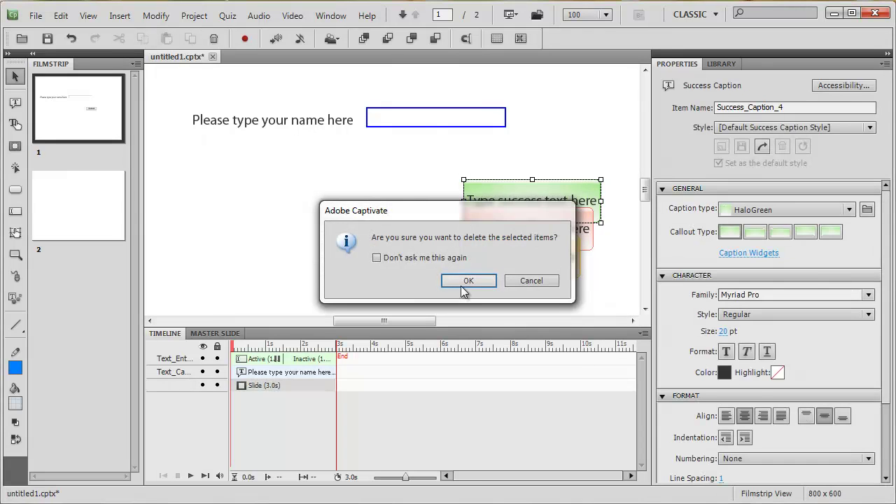
{"action": "left_click", "coordinate": [463, 283]}
Delete the text entry box's Failure and Hint captions and its Submit button
{"action": "left_click", "coordinate": [530, 230]}
{"action": "key", "text": "Delete"}
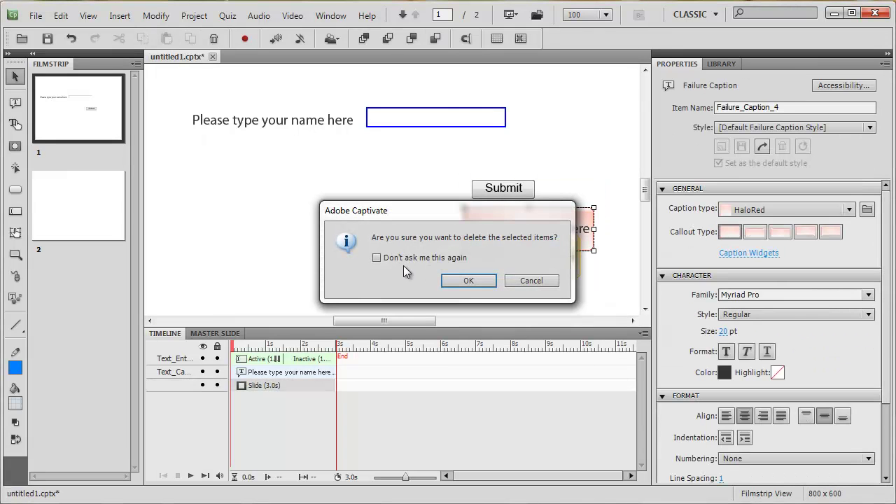
{"action": "left_click", "coordinate": [470, 280]}
{"action": "left_click", "coordinate": [513, 253]}
{"action": "key", "text": "Delete"}
{"action": "left_click", "coordinate": [504, 190]}
{"action": "key", "text": "Delete"}
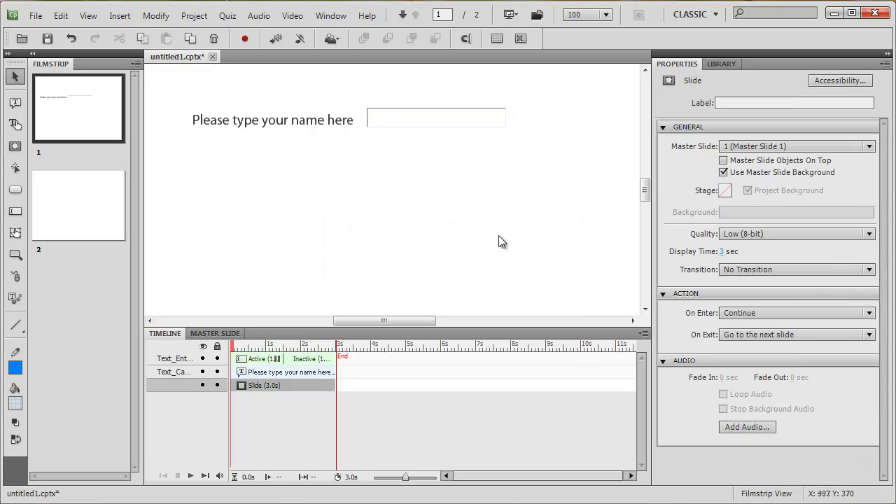
Add a button captioned 'Next' at the lower right of slide 1
{"action": "left_click", "coordinate": [15, 189]}
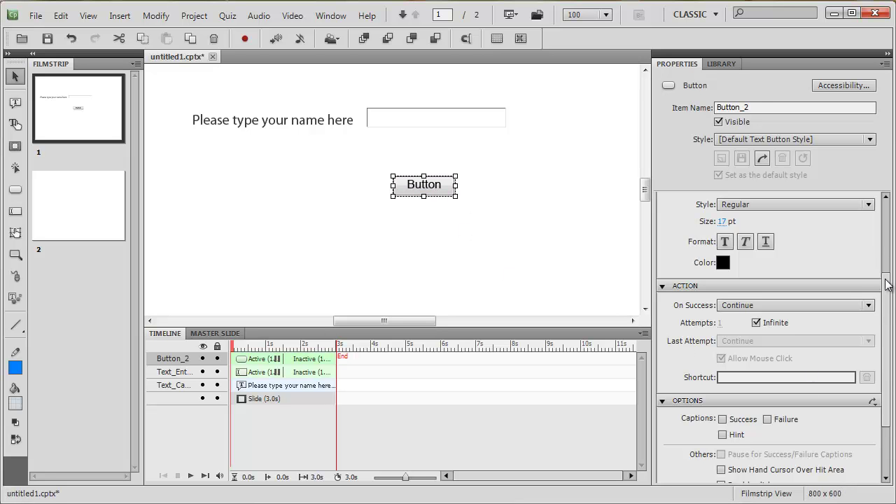
{"action": "left_click_drag", "start_coordinate": [886, 278], "coordinate": [886, 346]}
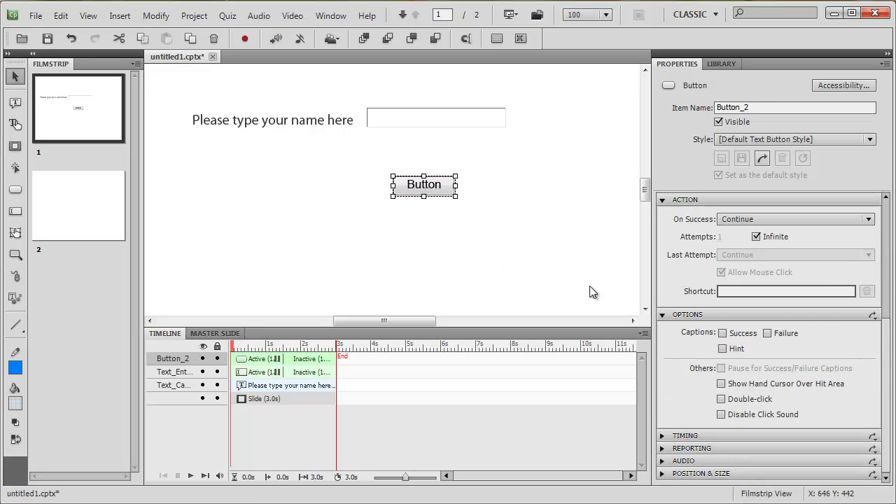
{"action": "scroll", "coordinate": [891, 301], "scroll_direction": "up", "scroll_amount": 5}
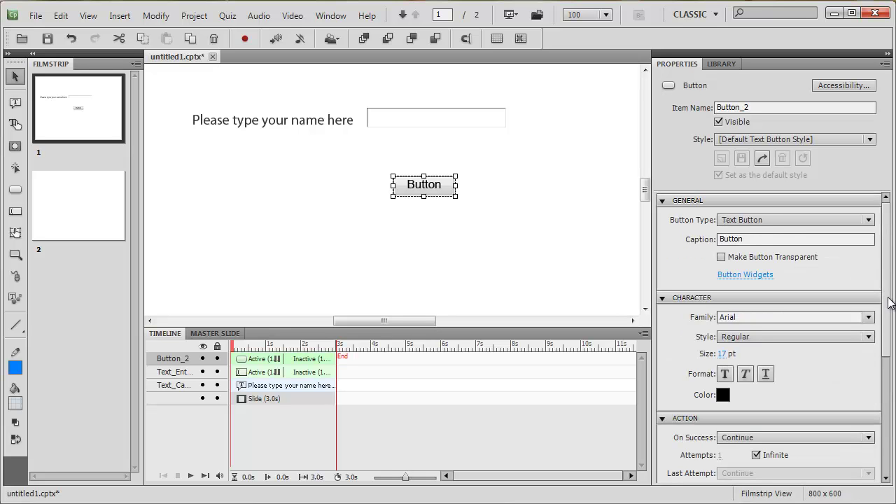
{"action": "left_click", "coordinate": [771, 238]}
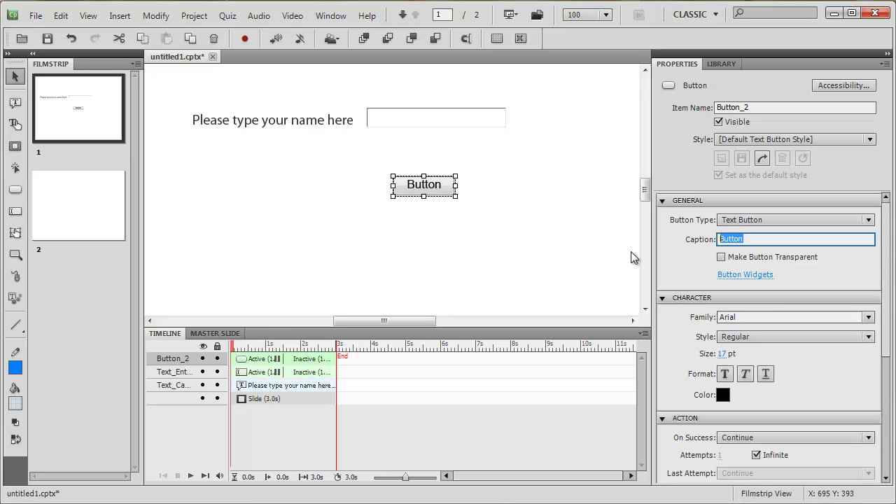
{"action": "type", "text": "Next"}
{"action": "left_click", "coordinate": [552, 238]}
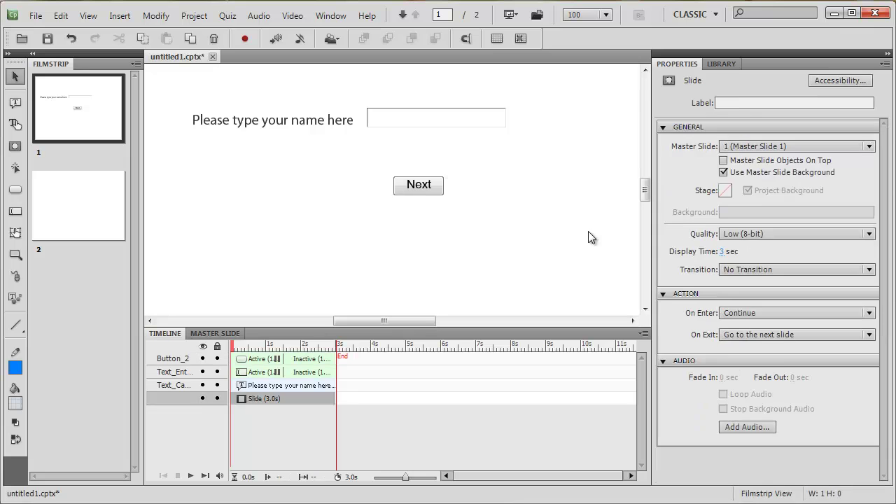
{"action": "left_click_drag", "start_coordinate": [419, 186], "coordinate": [587, 289]}
{"action": "left_click", "coordinate": [529, 221]}
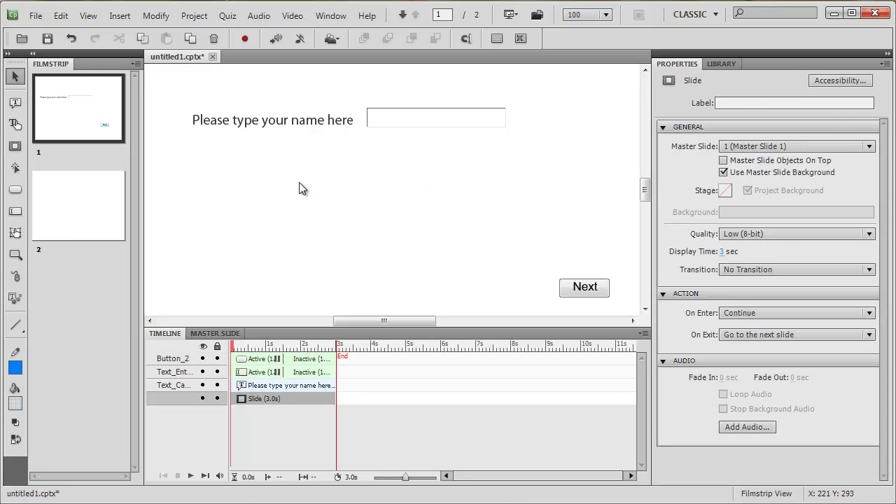
{"action": "left_click", "coordinate": [415, 126]}
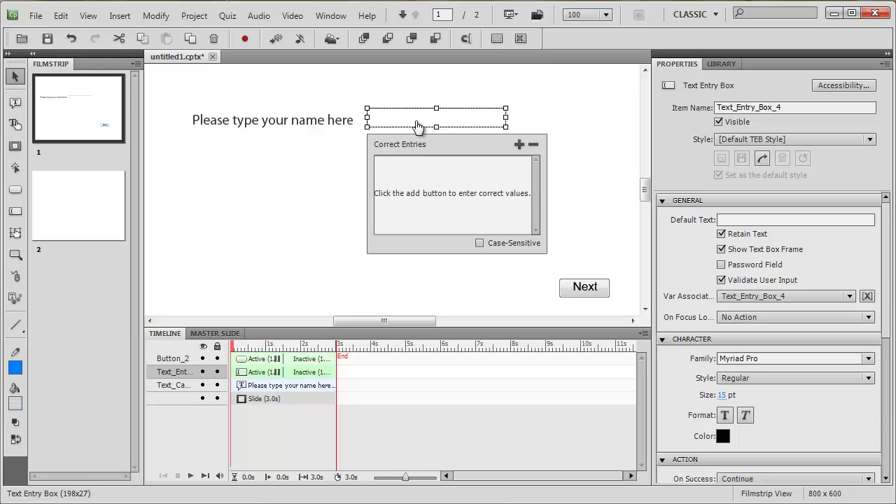
{"action": "left_click", "coordinate": [337, 173]}
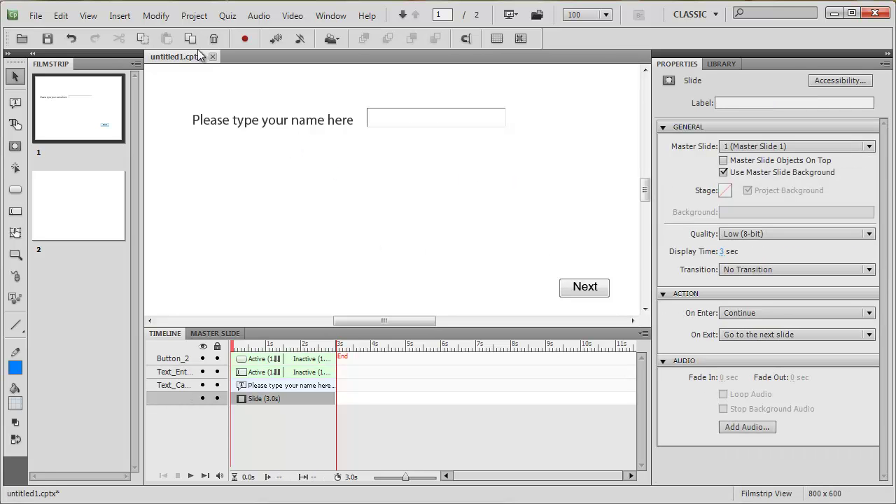
Create and save the variable name_user, described as holding the name typed on slide one
{"action": "left_click", "coordinate": [194, 16]}
{"action": "left_click", "coordinate": [221, 49]}
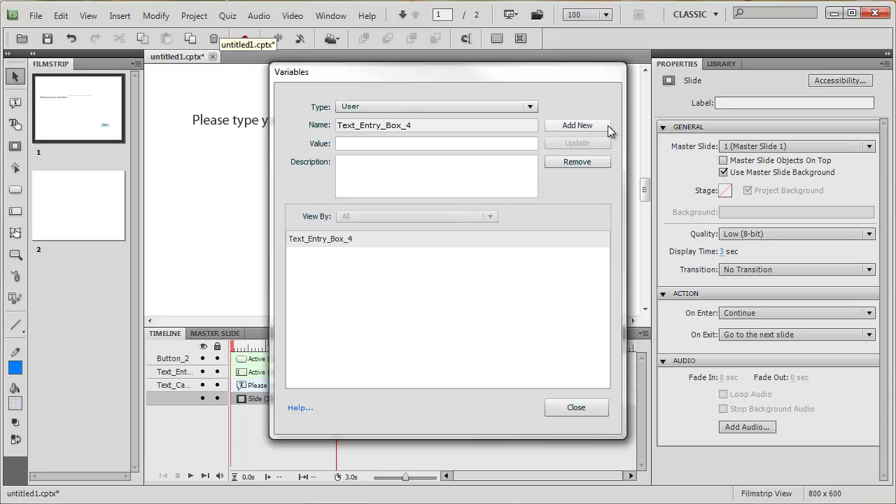
{"action": "left_click", "coordinate": [584, 125]}
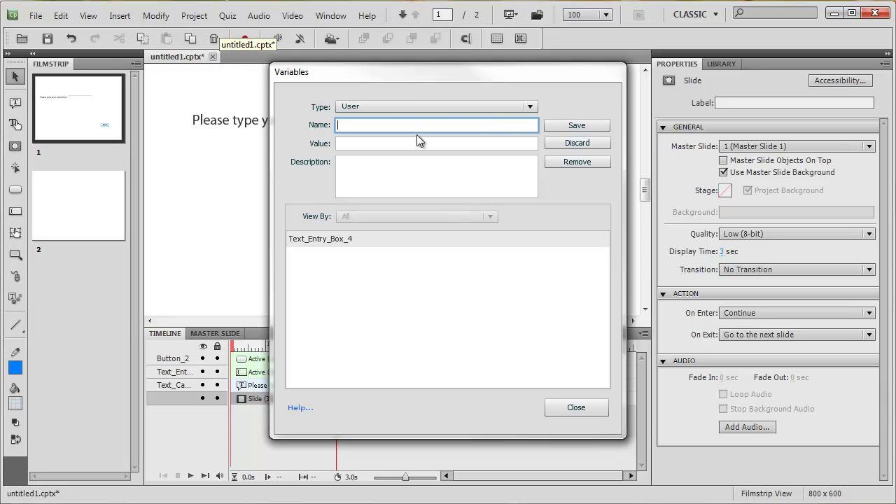
{"action": "type", "text": "nam"}
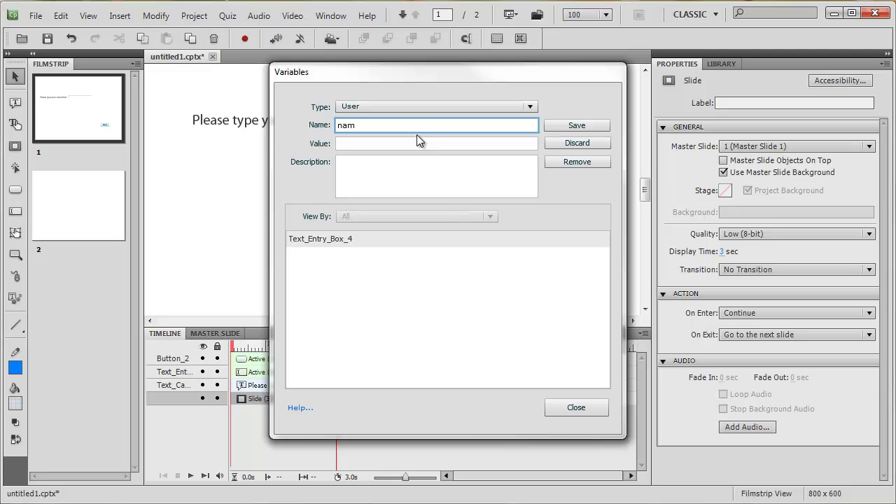
{"action": "type", "text": "e_user"}
{"action": "left_click", "coordinate": [386, 177]}
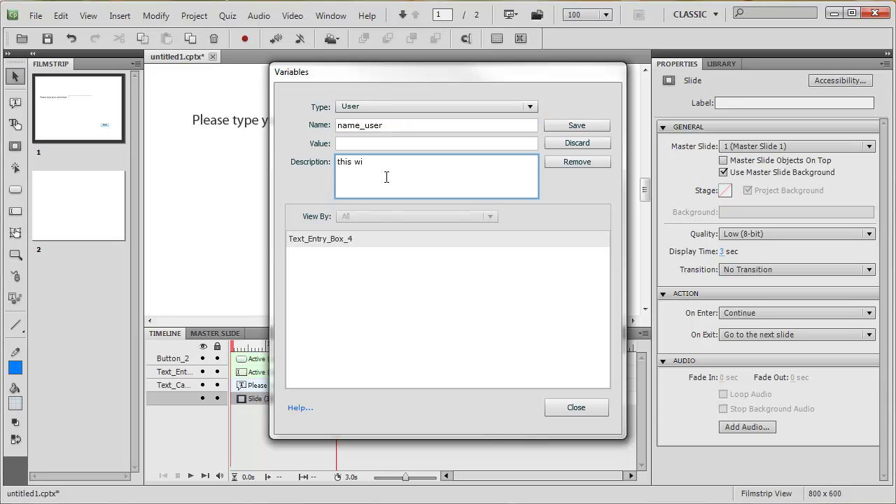
{"action": "type", "text": "this will contain the users name entered in the te"}
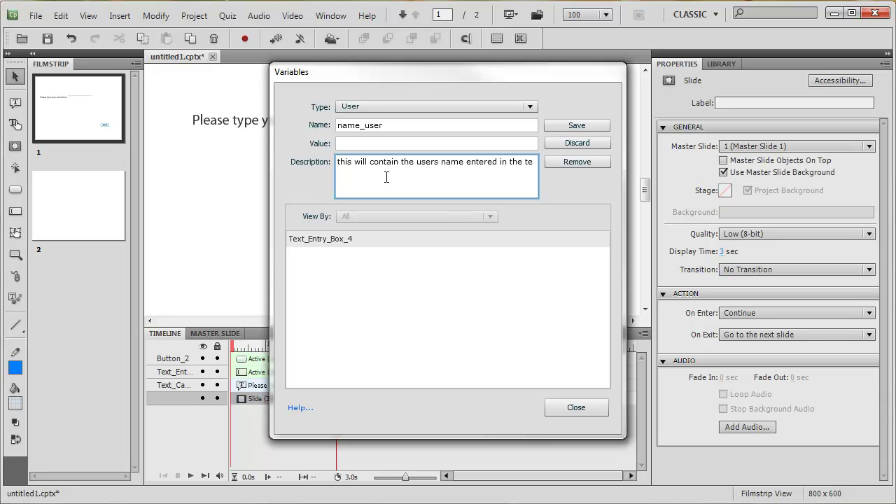
{"action": "type", "text": "xt box on slide one"}
{"action": "left_click", "coordinate": [579, 126]}
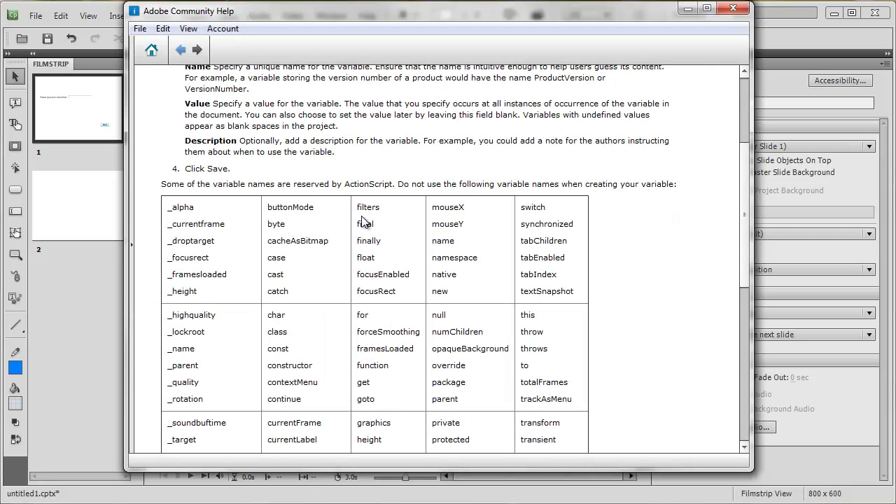
Minimize the Adobe Community Help page and close the Variables dialog
{"action": "scroll", "coordinate": [749, 200], "scroll_direction": "up", "scroll_amount": 5}
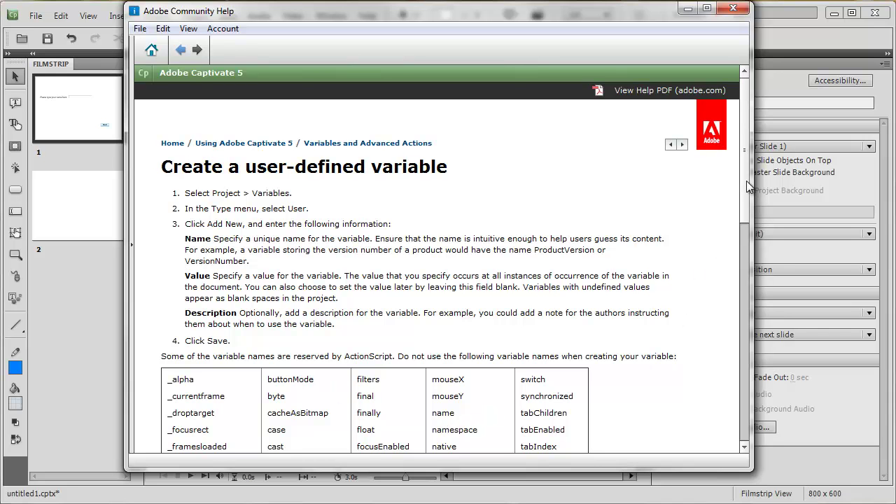
{"action": "scroll", "coordinate": [747, 181], "scroll_direction": "down", "scroll_amount": 15}
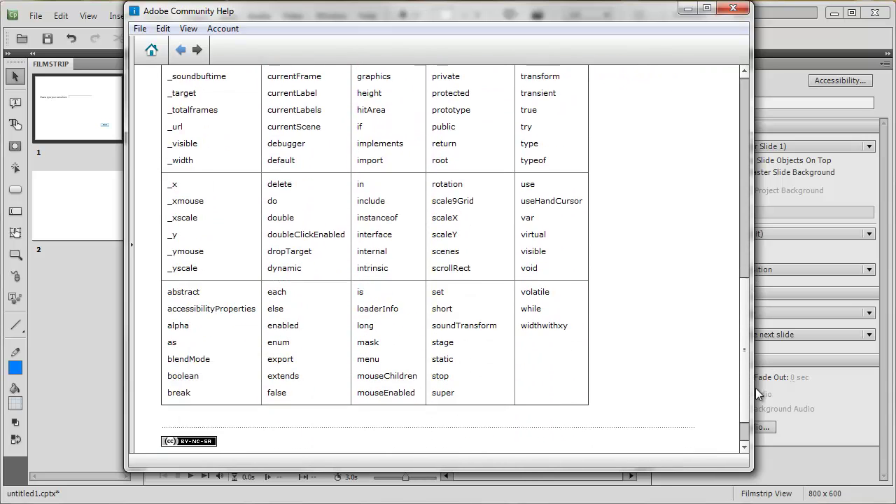
{"action": "scroll", "coordinate": [759, 397], "scroll_direction": "down", "scroll_amount": 2}
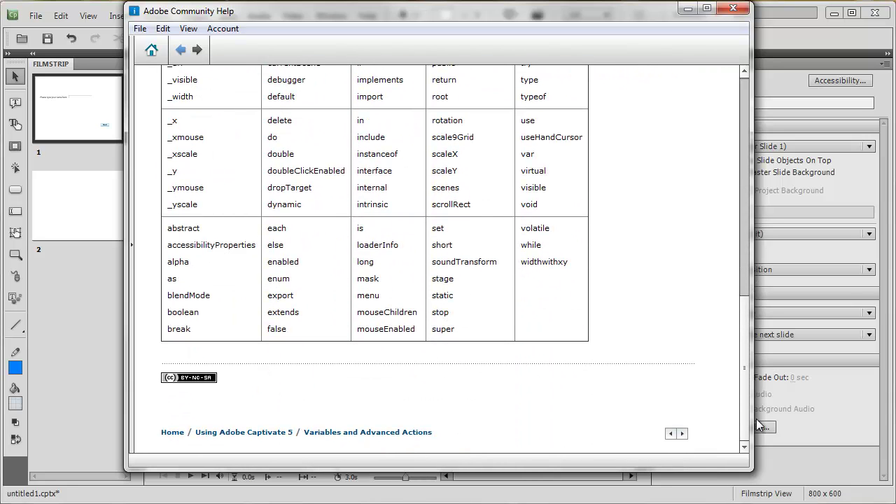
{"action": "key", "text": "Home"}
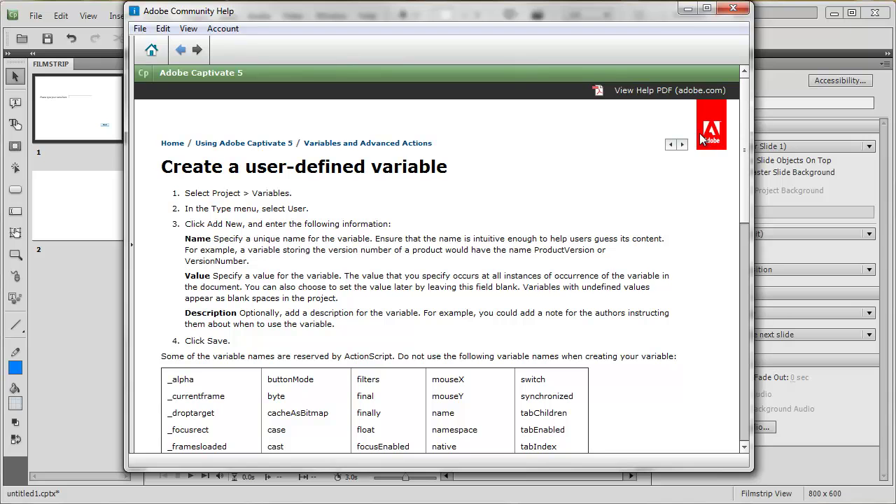
{"action": "left_click", "coordinate": [687, 9]}
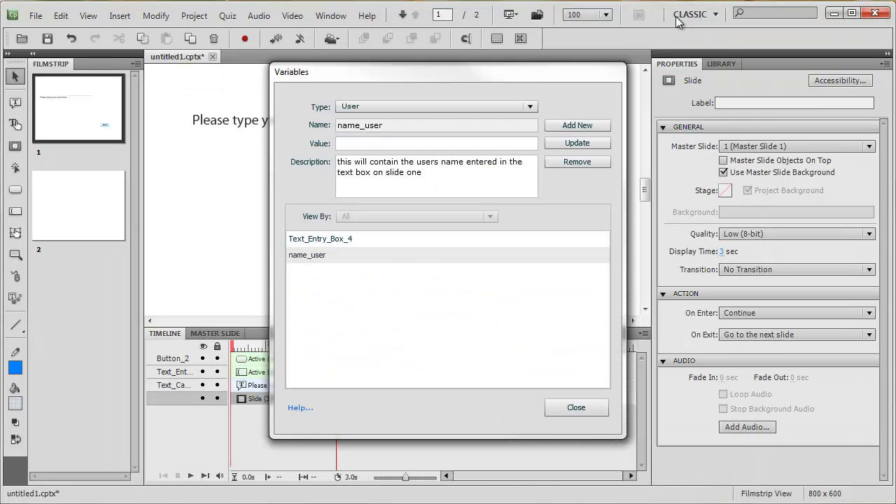
{"action": "left_click", "coordinate": [576, 408]}
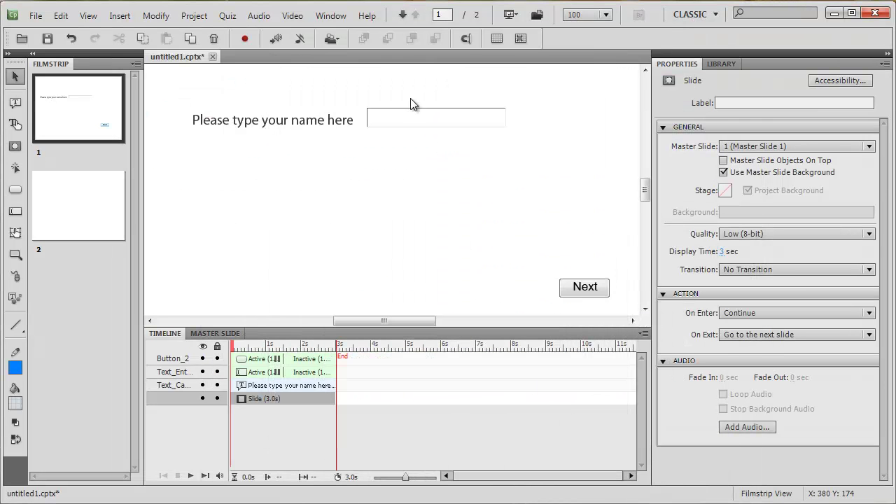
Select slide 1's text entry box and review the project's variables list
{"action": "left_click", "coordinate": [419, 120]}
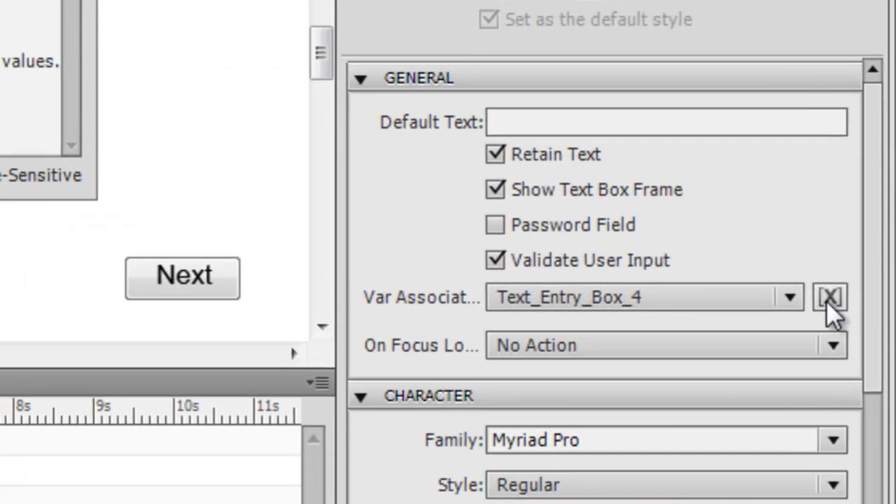
{"action": "left_click", "coordinate": [828, 299]}
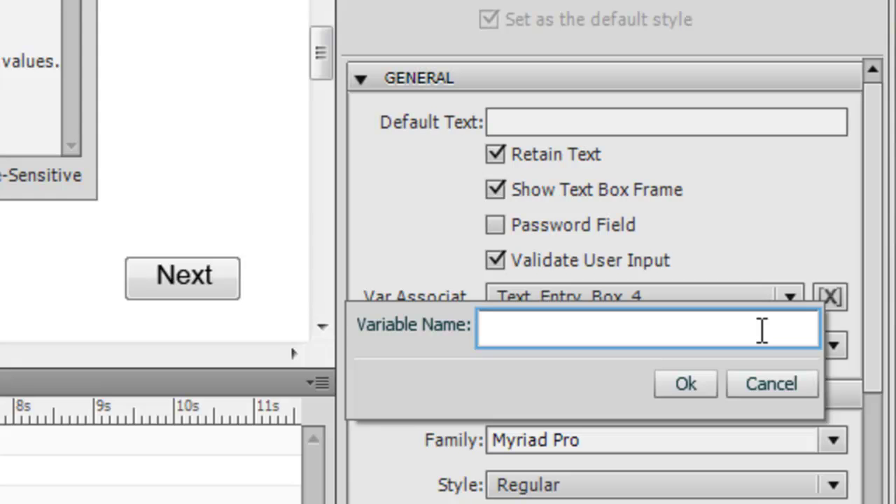
{"action": "left_click", "coordinate": [800, 386]}
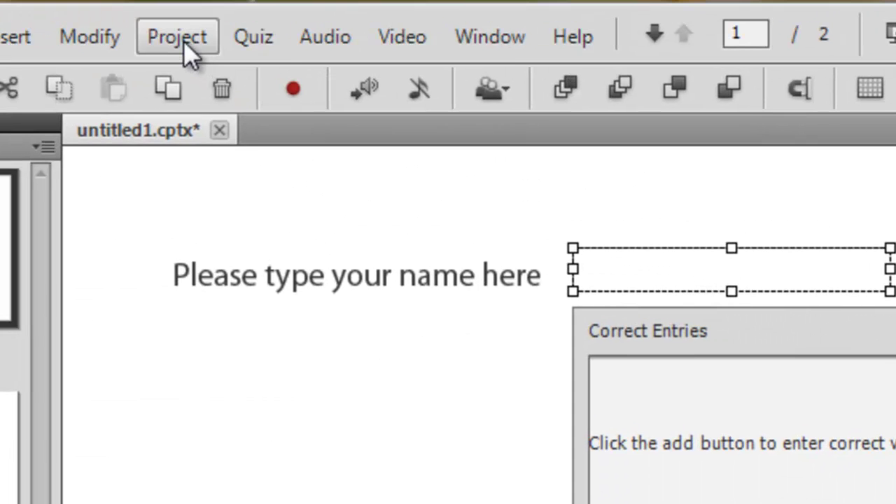
{"action": "left_click", "coordinate": [183, 41]}
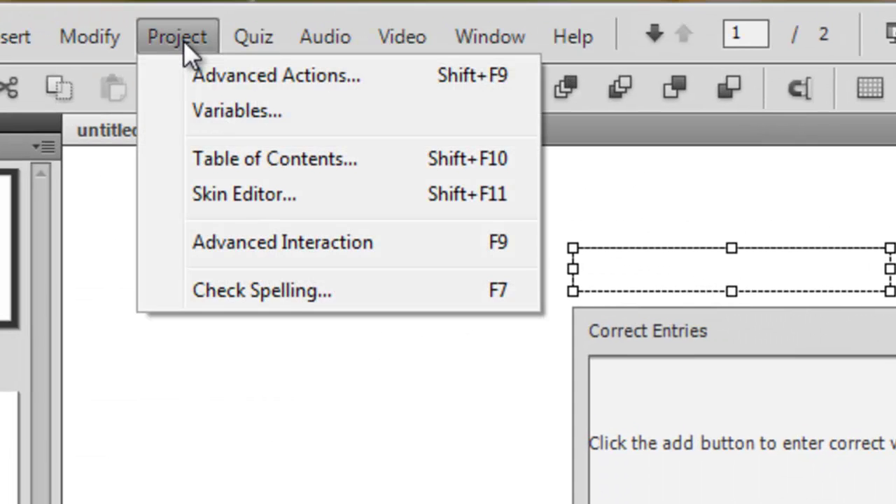
{"action": "left_click", "coordinate": [221, 110]}
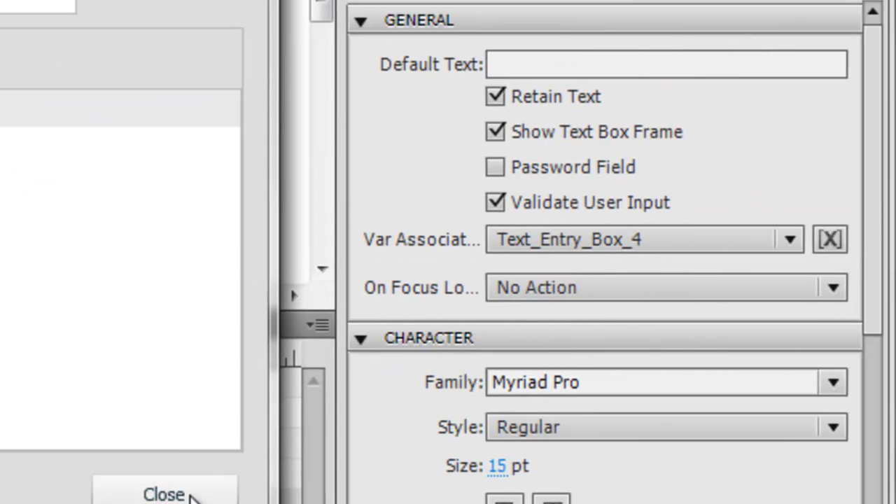
{"action": "left_click", "coordinate": [190, 497]}
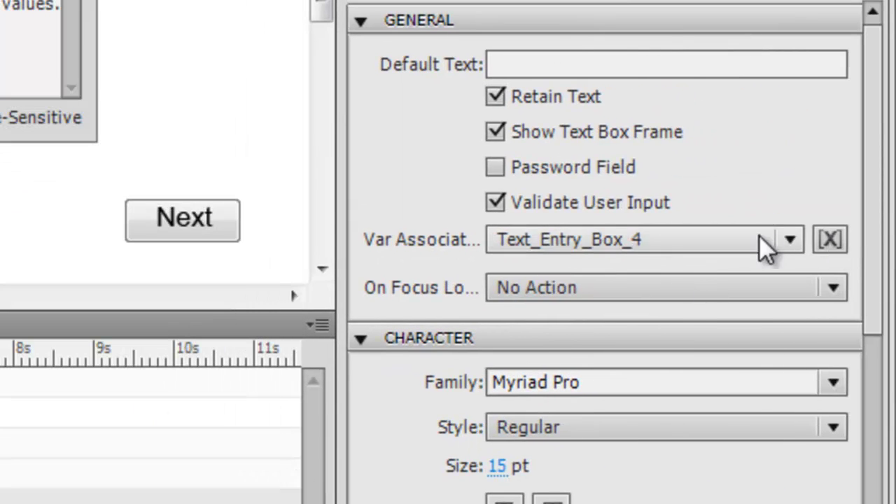
Set the text entry box's associated variable to name_user
{"action": "left_click", "coordinate": [831, 240]}
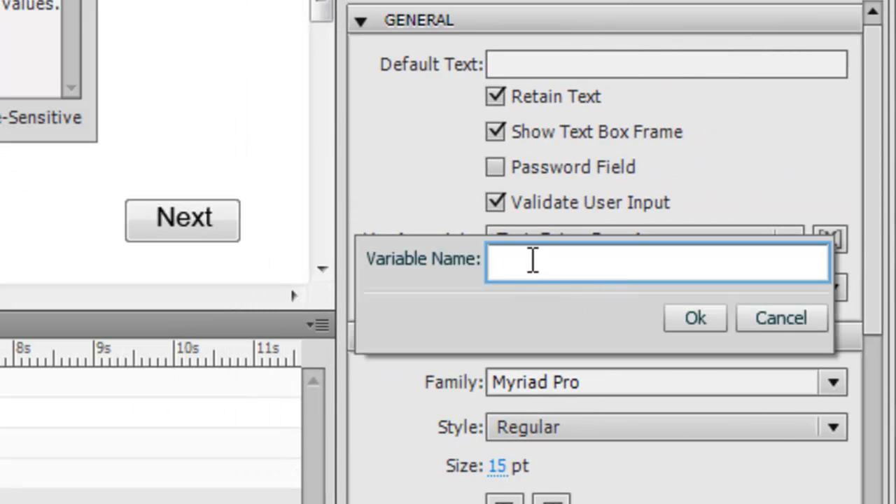
{"action": "type", "text": "name"}
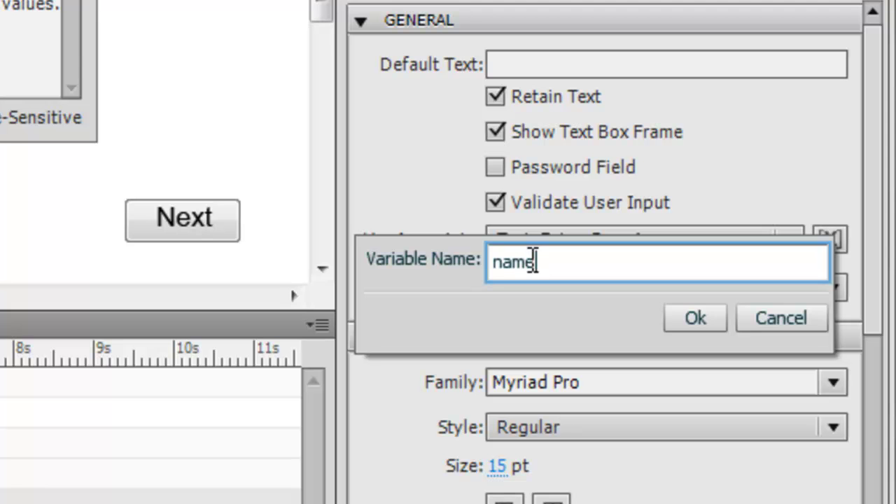
{"action": "type", "text": "_user"}
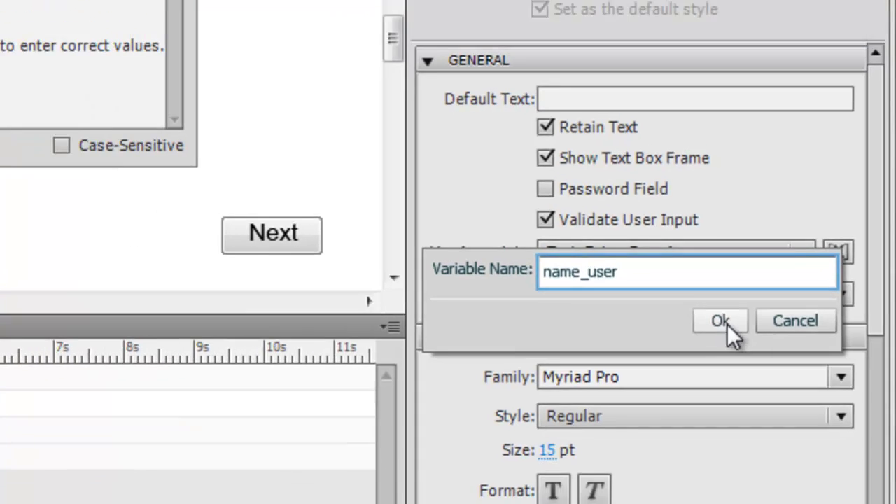
{"action": "left_click", "coordinate": [695, 318]}
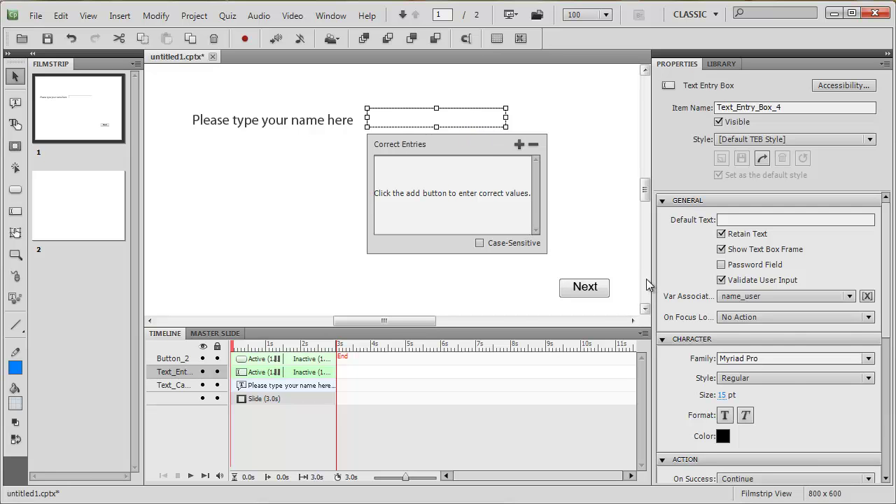
Add a transparent text caption reading 'Welcome.' to slide 2
{"action": "left_click", "coordinate": [105, 208]}
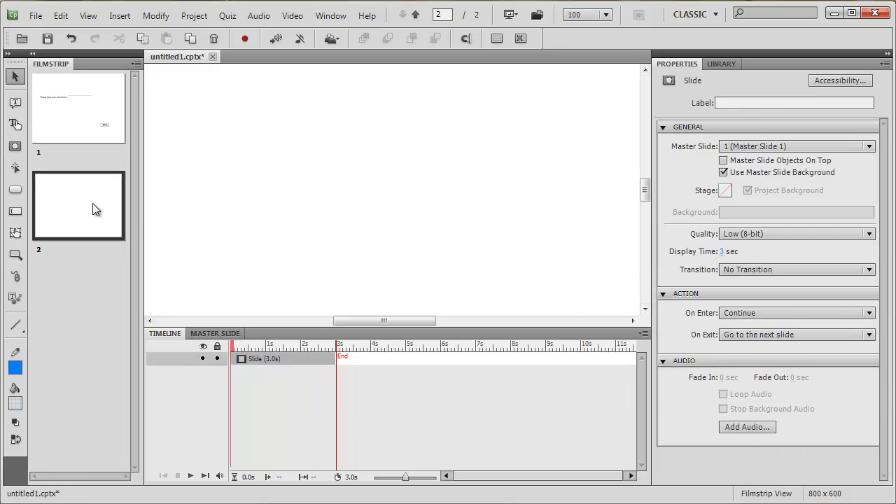
{"action": "left_click", "coordinate": [14, 103]}
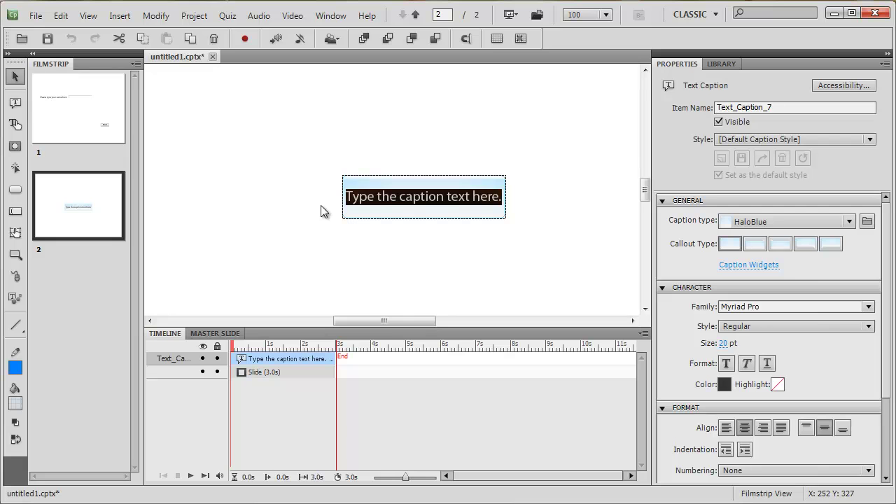
{"action": "left_click", "coordinate": [849, 221]}
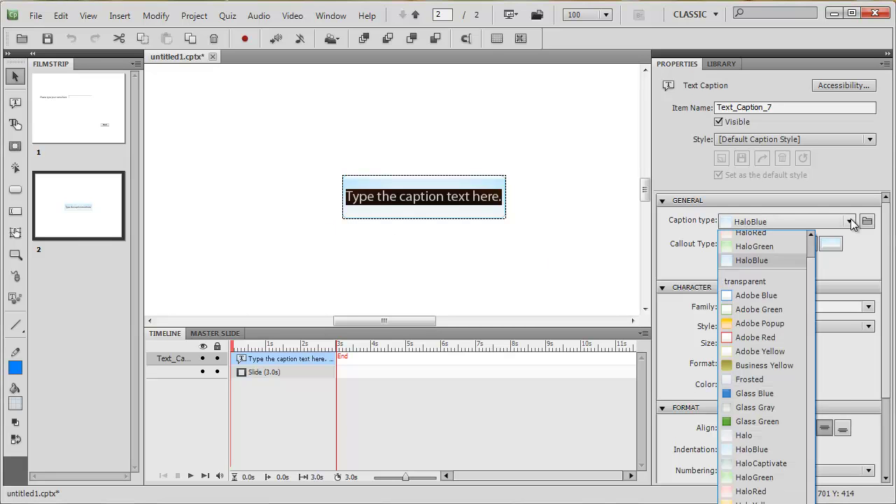
{"action": "left_click", "coordinate": [767, 282]}
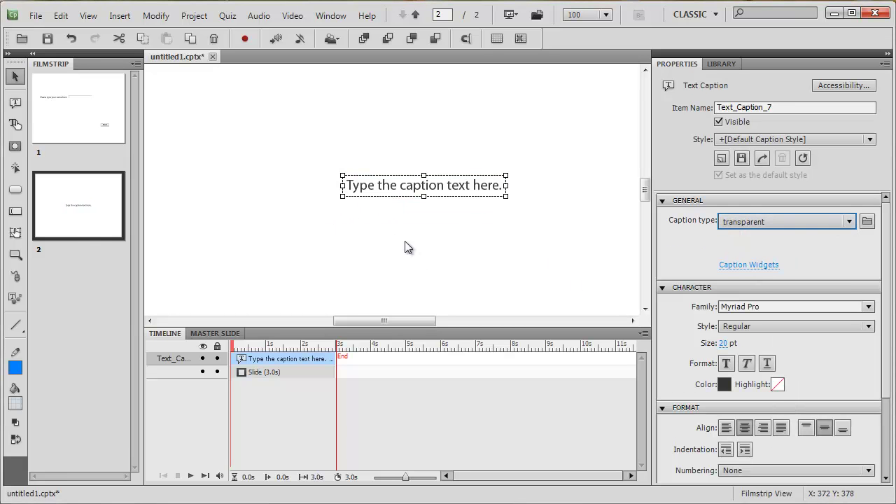
{"action": "double_click", "coordinate": [497, 184]}
{"action": "left_click_drag", "start_coordinate": [499, 184], "coordinate": [348, 192]}
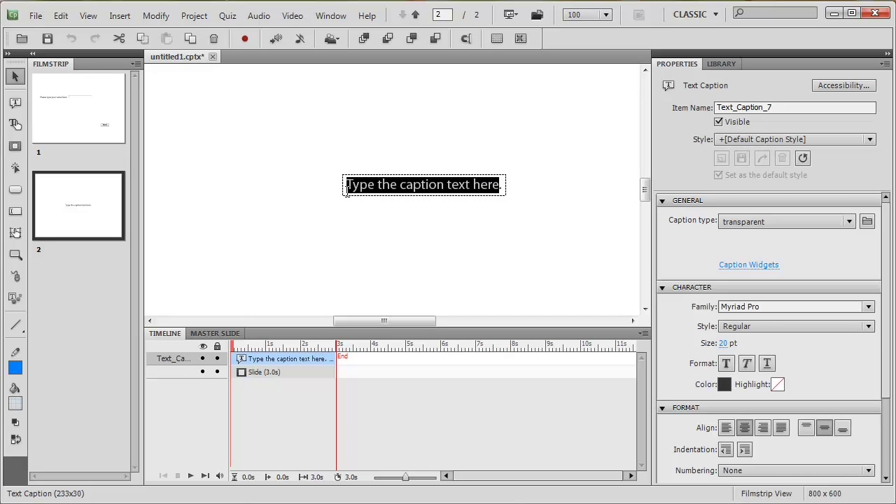
{"action": "type", "text": "elcome."}
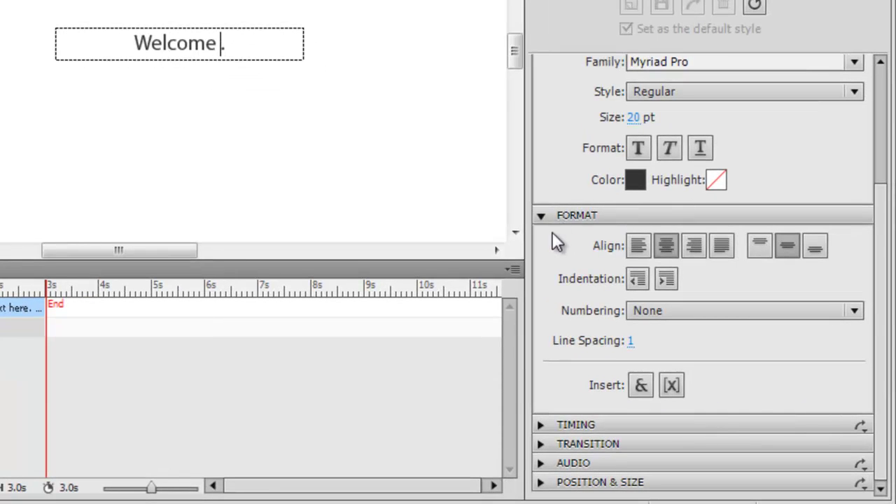
Insert $$name_user$$ into the caption and append 'to this presentation'
{"action": "left_click", "coordinate": [674, 385]}
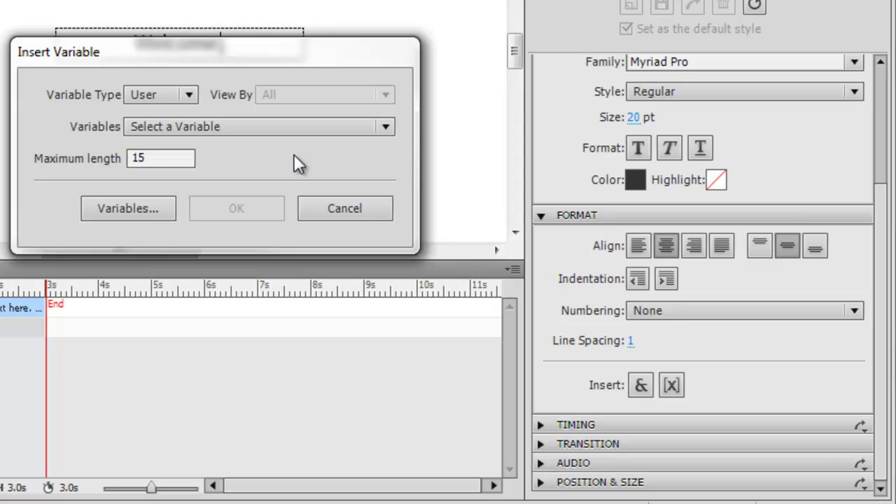
{"action": "left_click", "coordinate": [382, 131]}
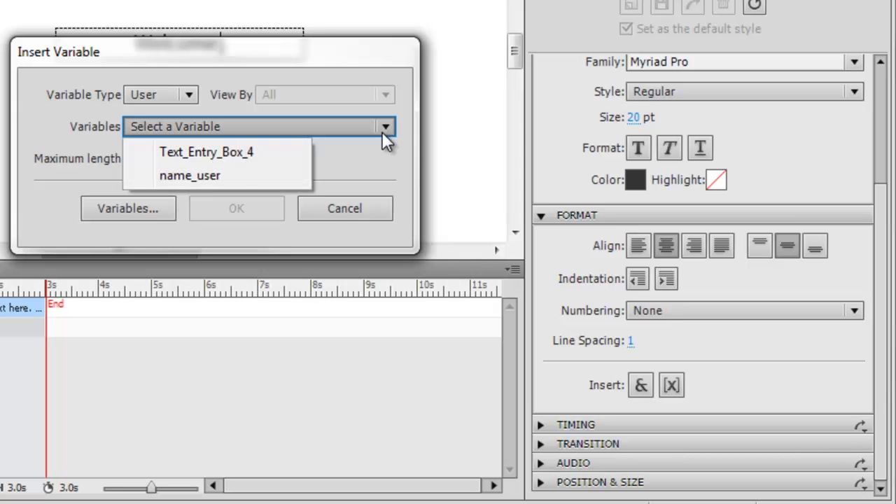
{"action": "left_click", "coordinate": [192, 176]}
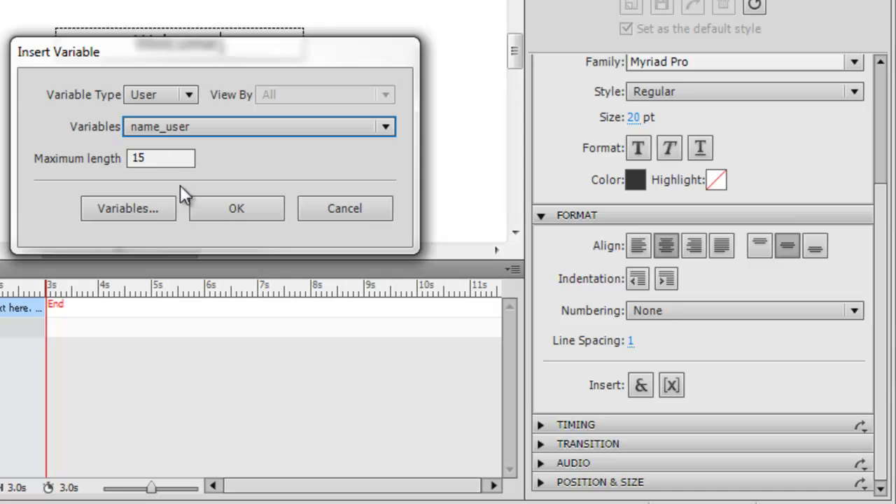
{"action": "left_click", "coordinate": [236, 211]}
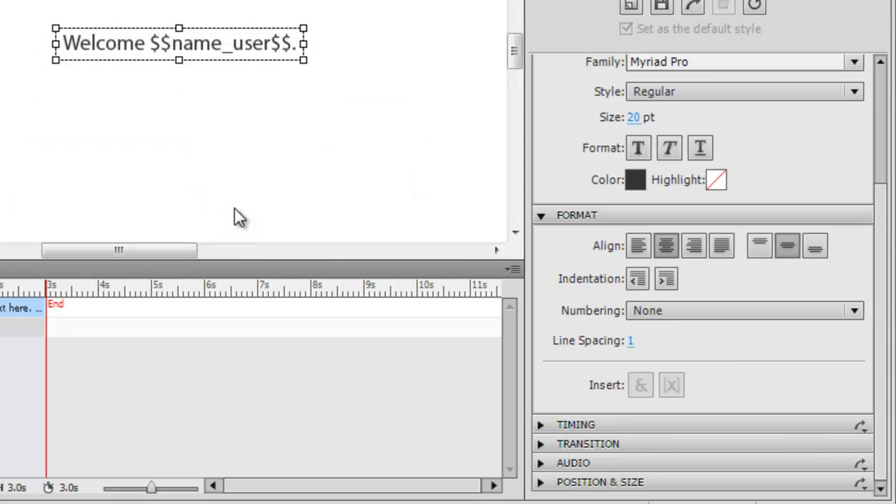
{"action": "double_click", "coordinate": [298, 45]}
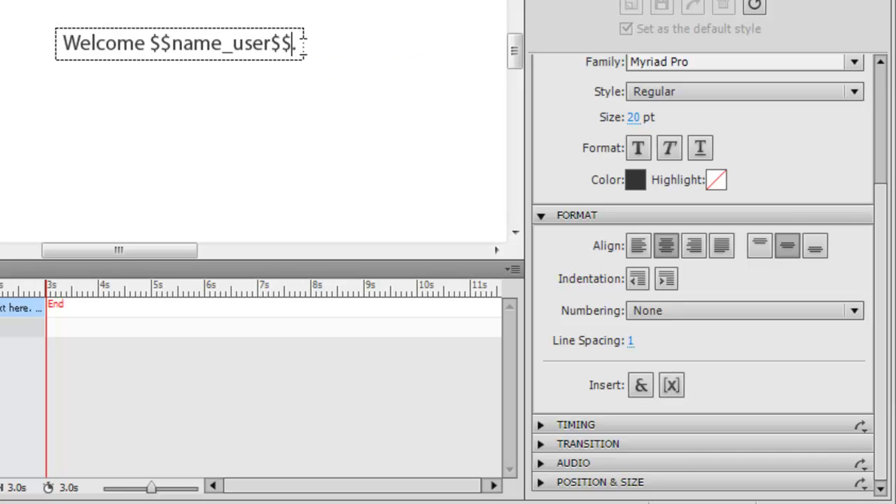
{"action": "type", "text": "to this presentation"}
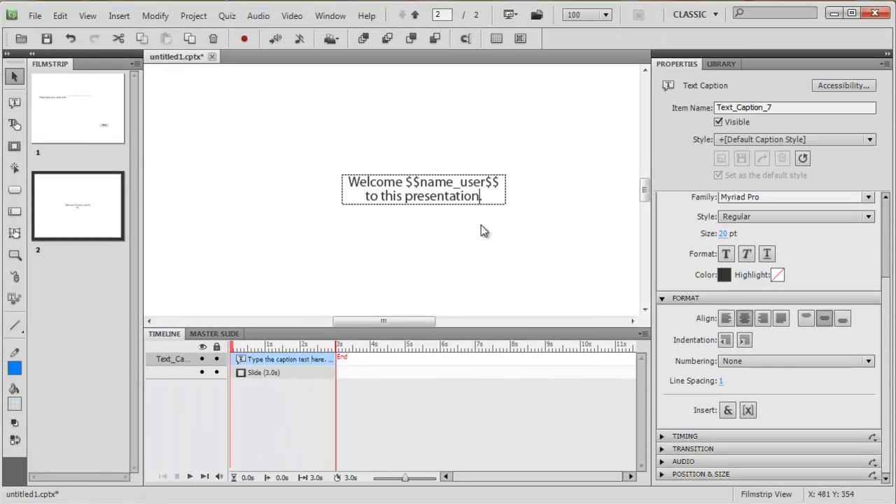
Enlarge the welcome caption so its text wraps onto two lines, then reposition it
{"action": "left_click", "coordinate": [485, 229]}
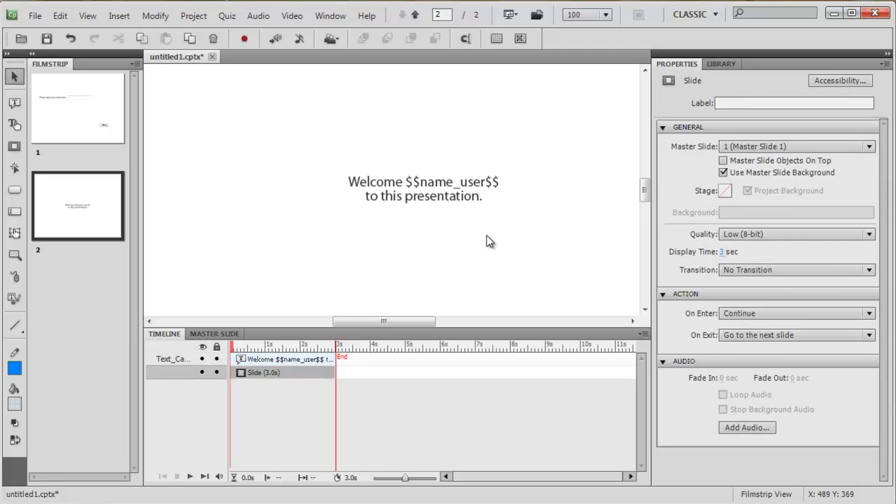
{"action": "left_click", "coordinate": [451, 193]}
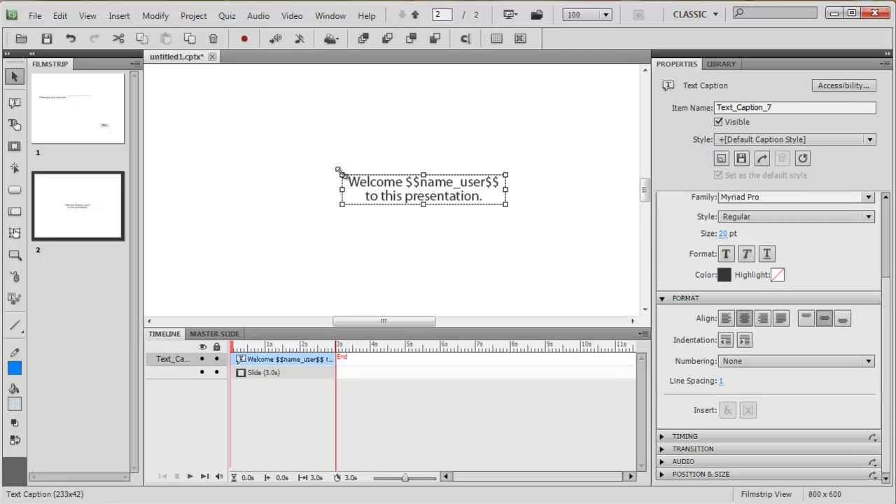
{"action": "left_click_drag", "start_coordinate": [339, 170], "coordinate": [300, 100]}
{"action": "left_click_drag", "start_coordinate": [418, 151], "coordinate": [378, 184]}
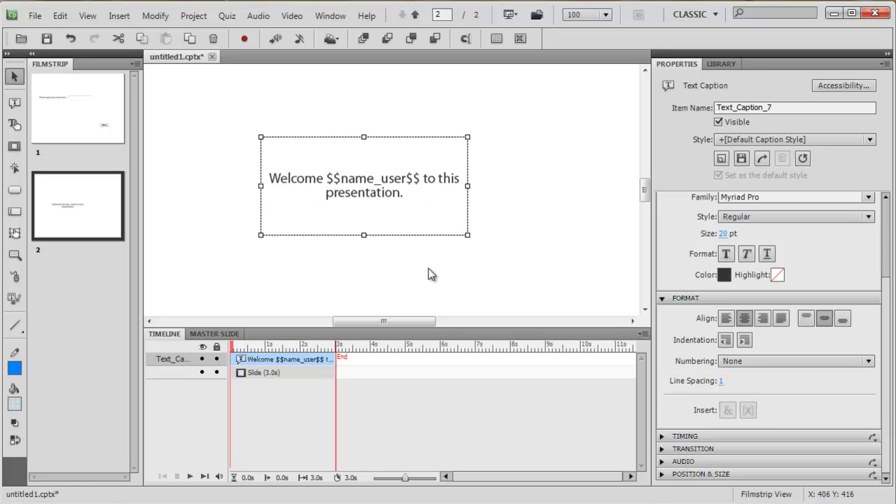
{"action": "key", "text": "F4"}
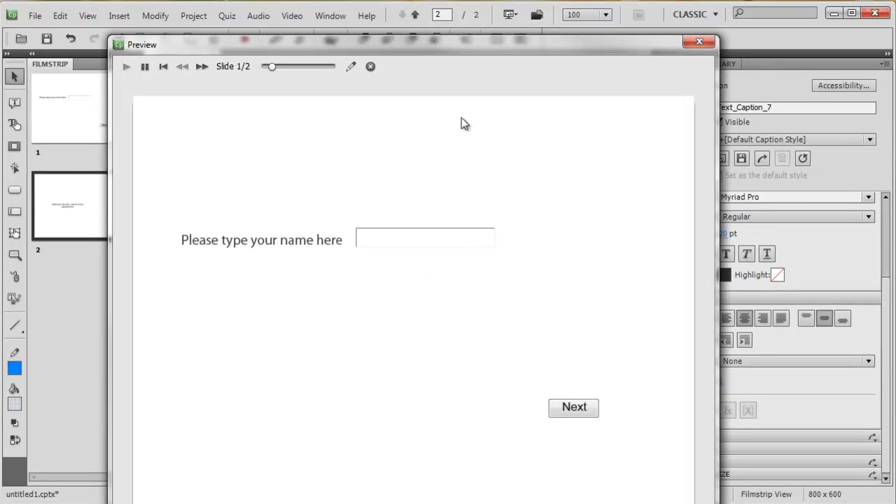
{"action": "left_click_drag", "start_coordinate": [472, 44], "coordinate": [472, 18]}
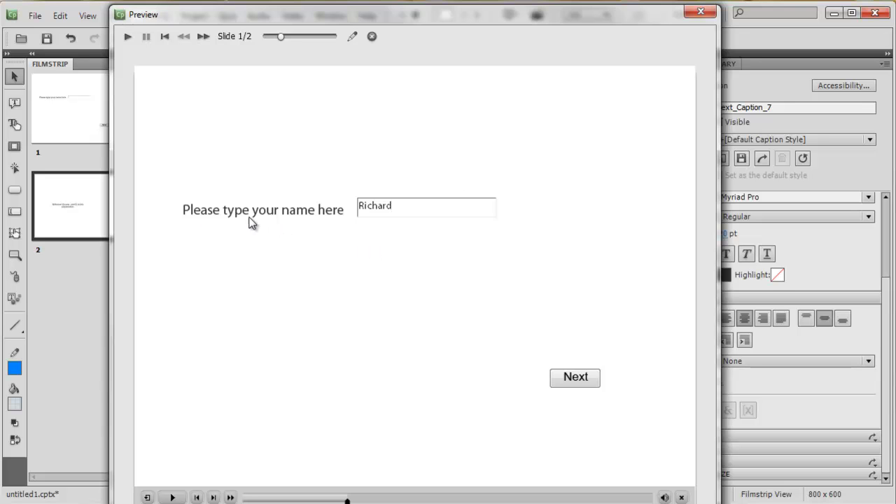
{"action": "left_click", "coordinate": [575, 380]}
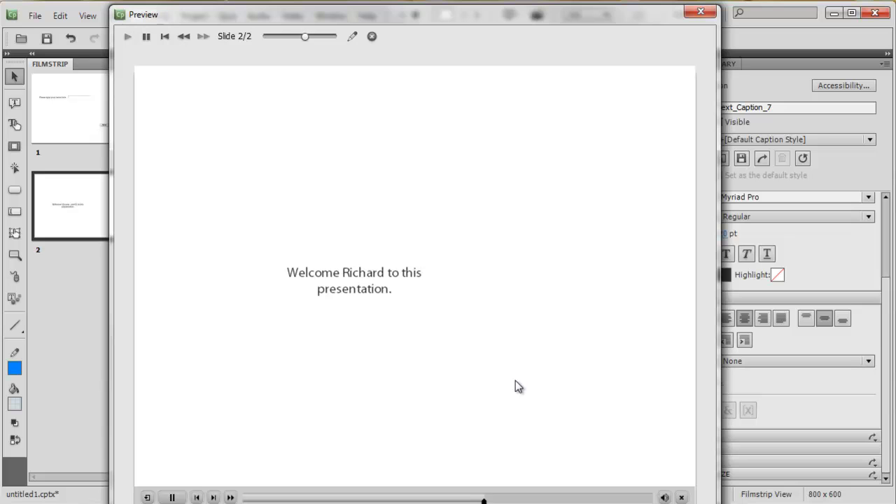
{"action": "left_click", "coordinate": [171, 497]}
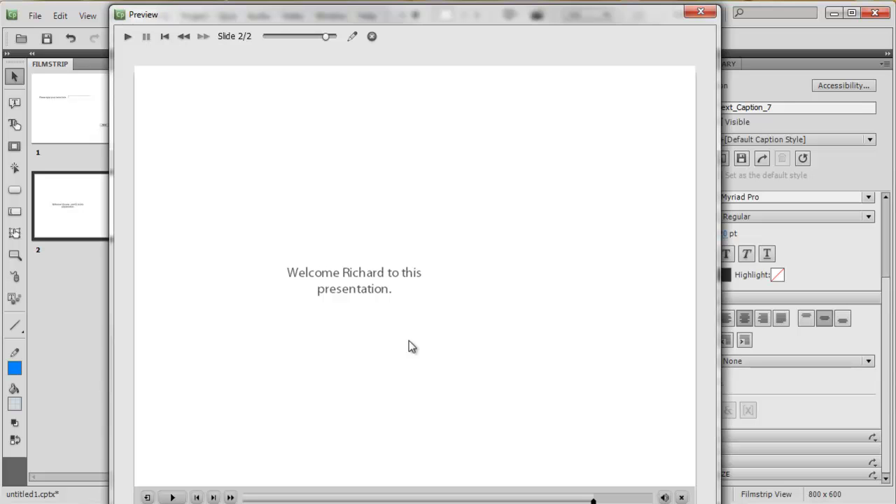
{"action": "left_click", "coordinate": [701, 12]}
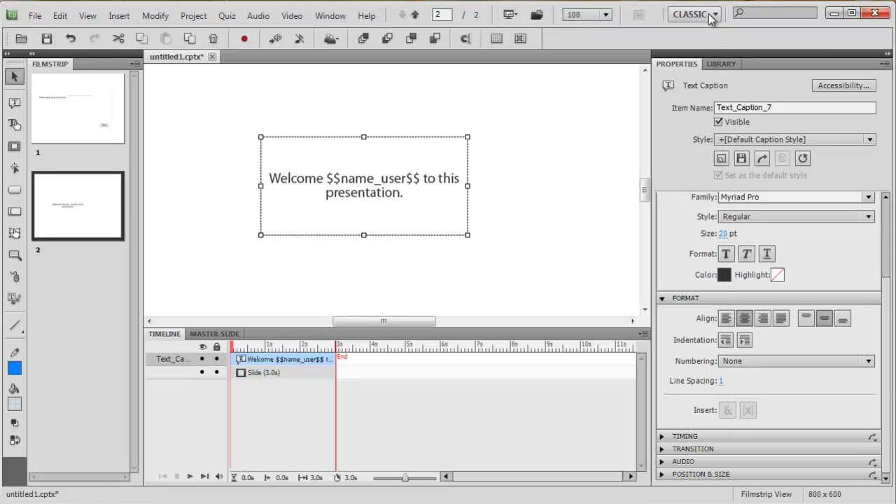